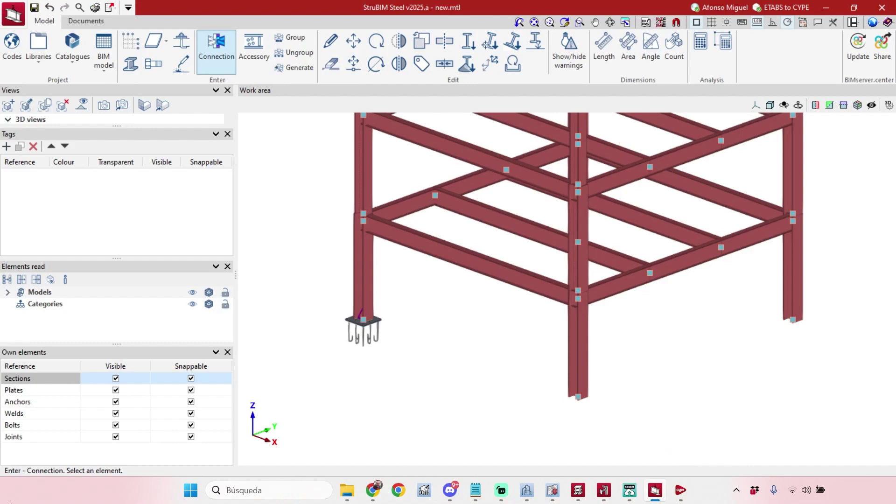
- Open the CYPE Menu launcher from the Windows taskbar over the StruBIM Steel model
click(680, 490)
- Switch CYPE Menu to the MEP (Electrical) category listing CYPELEC 2025.a
click(515, 75)
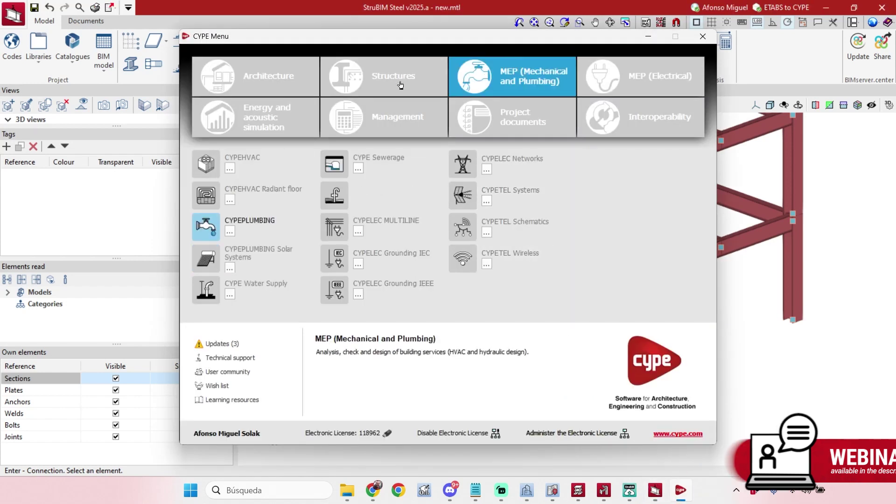
click(642, 83)
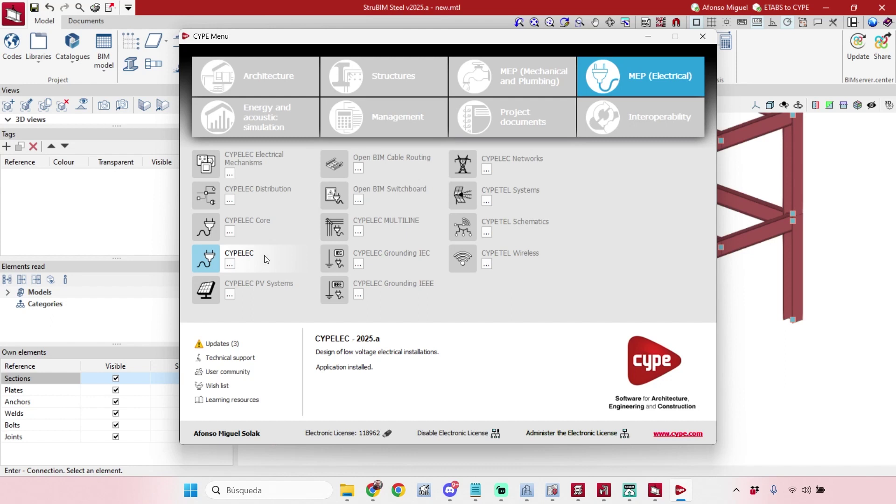
- Select release 2025.a for CYPELEC and execute it from CYPE Menu
click(232, 262)
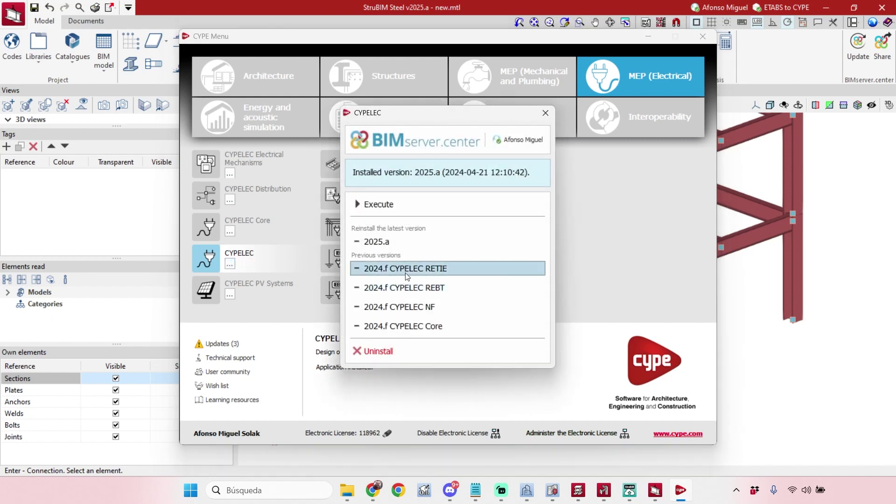
click(377, 243)
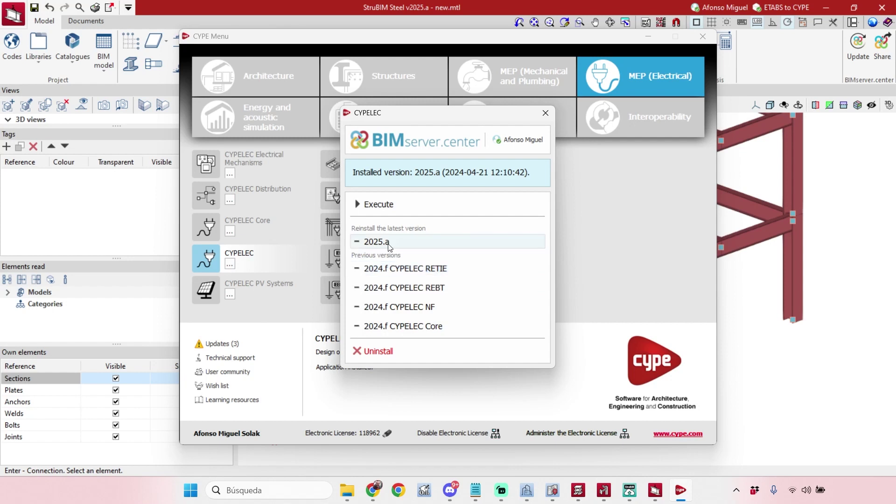
click(391, 206)
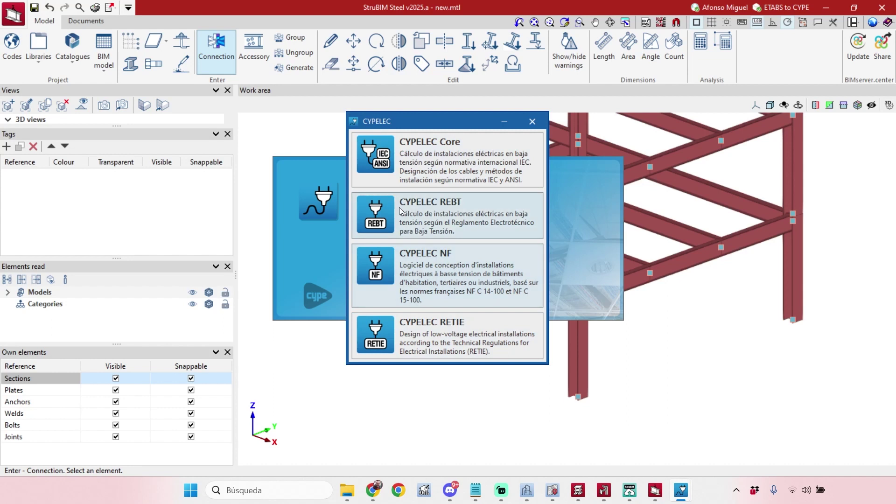
- Choose the CYPELEC Core variant from the Core, REBT, NF and RETIE options
click(466, 165)
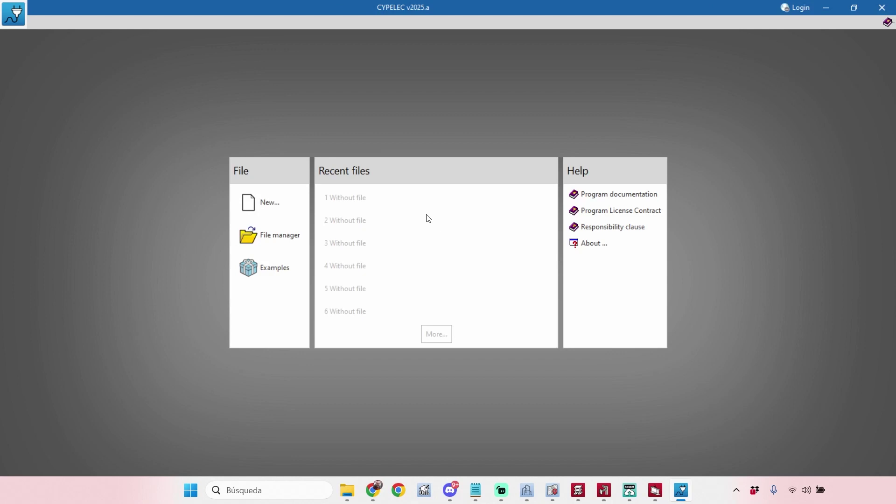
- Open the 'industria general' project from the Examples list
click(274, 268)
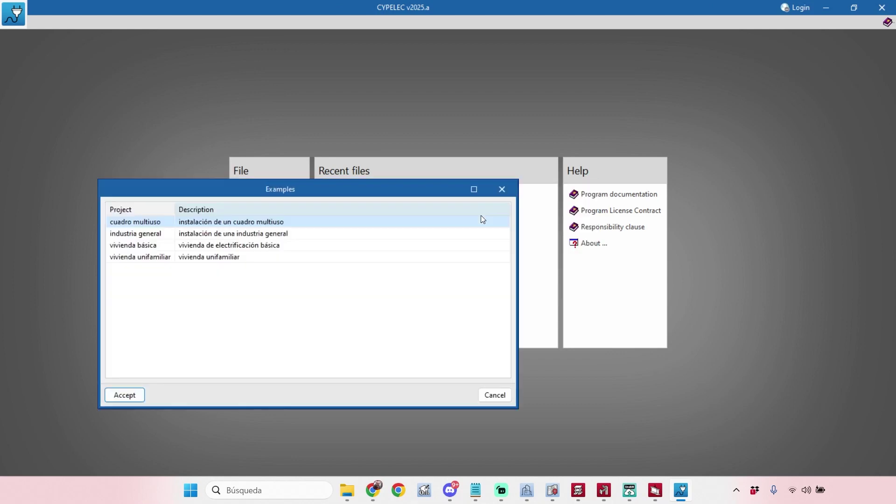
click(141, 233)
double_click(140, 232)
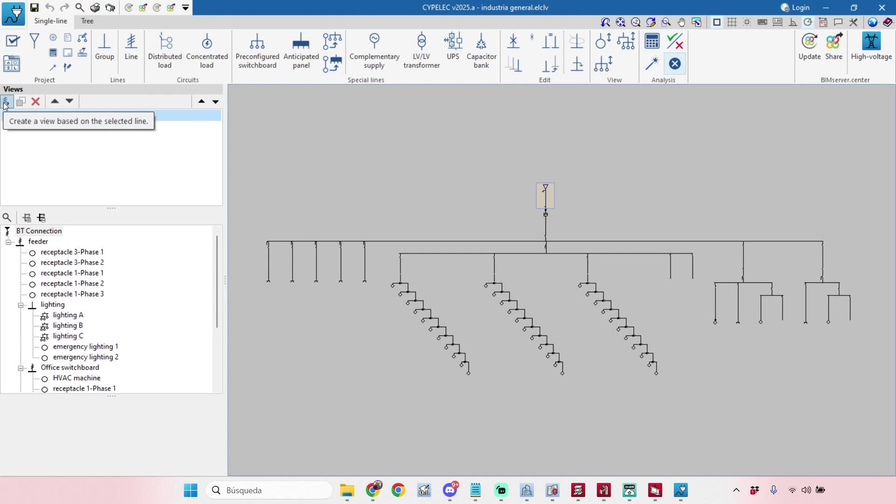
scroll(392, 280, up, 2)
scroll(411, 288, up, 2)
scroll(411, 288, down, 2)
- Make a 'lighting A' view from the selected lighting A line and switch to it
click(420, 286)
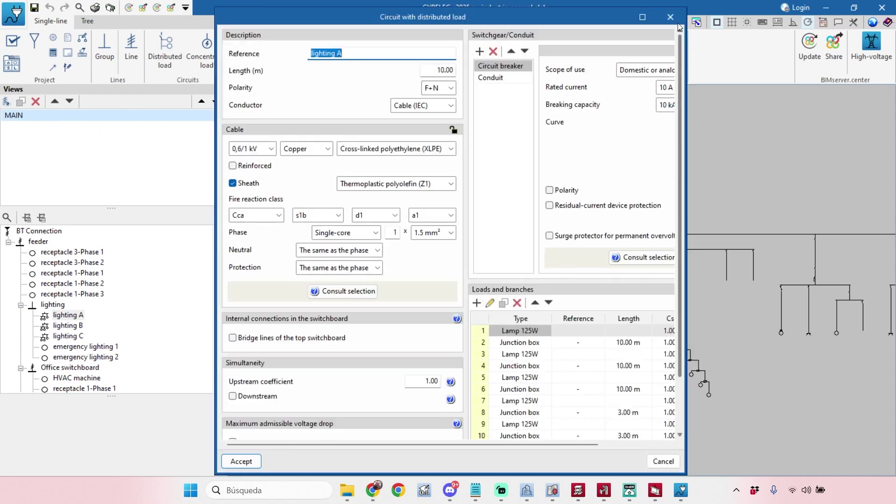
click(671, 17)
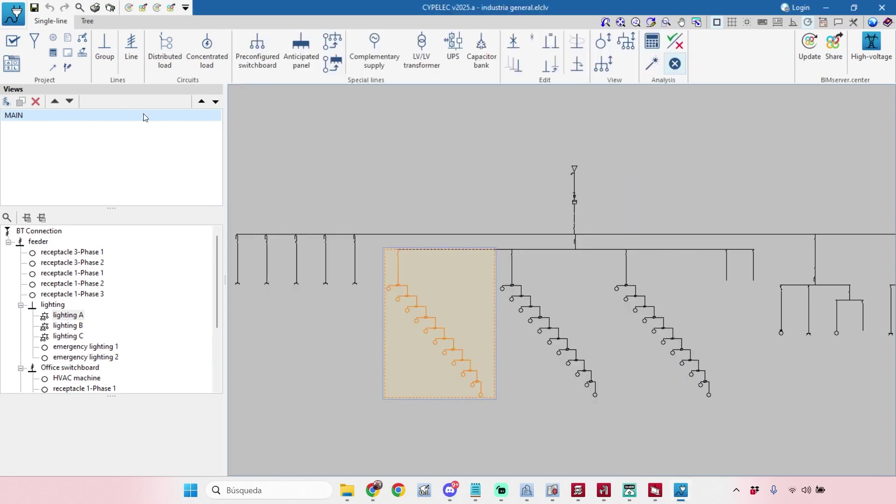
click(8, 102)
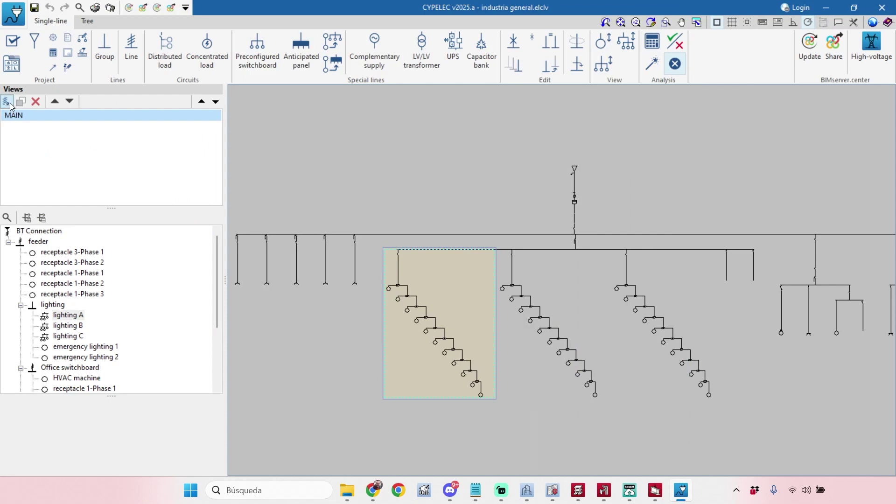
click(428, 266)
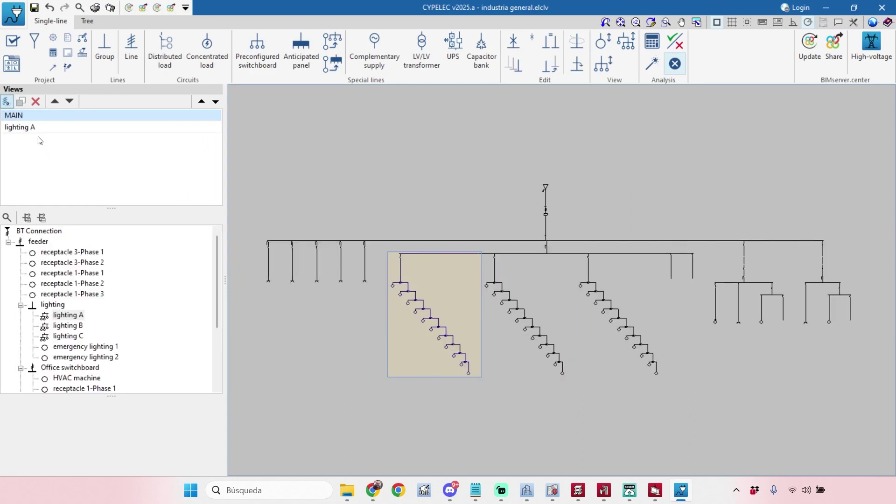
double_click(20, 128)
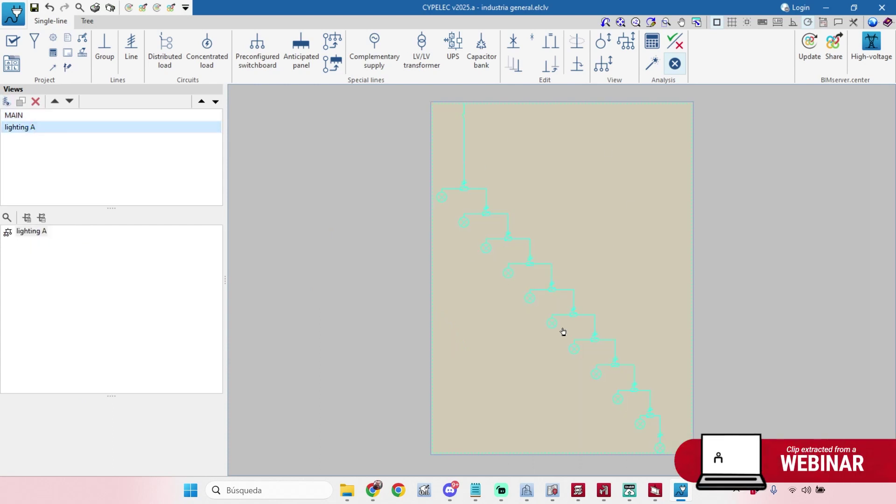